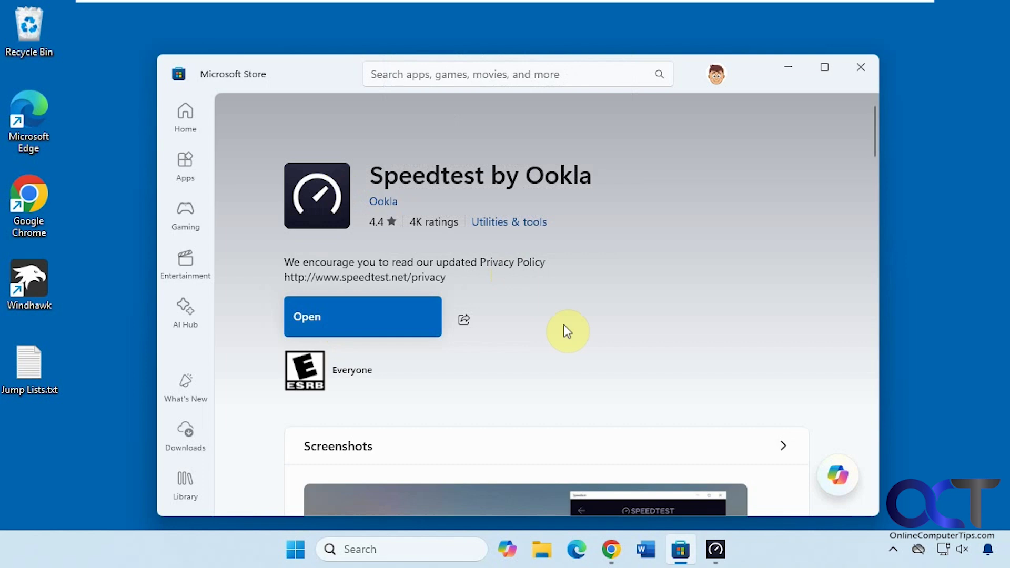
Run the speedtest.net test in Chrome, measuring 15.67 Mbps download, then minimize Chrome.
click(612, 549)
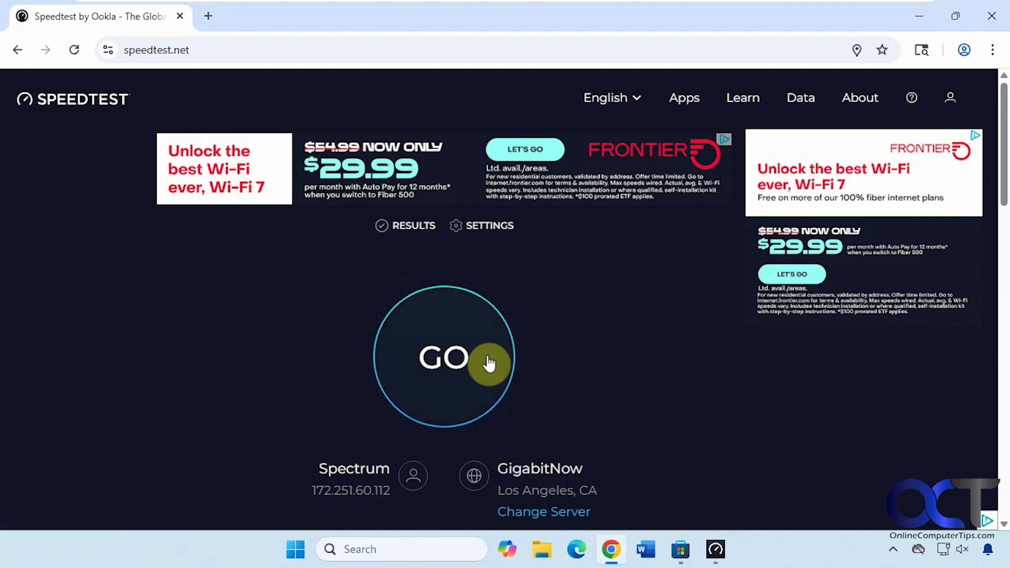
click(456, 358)
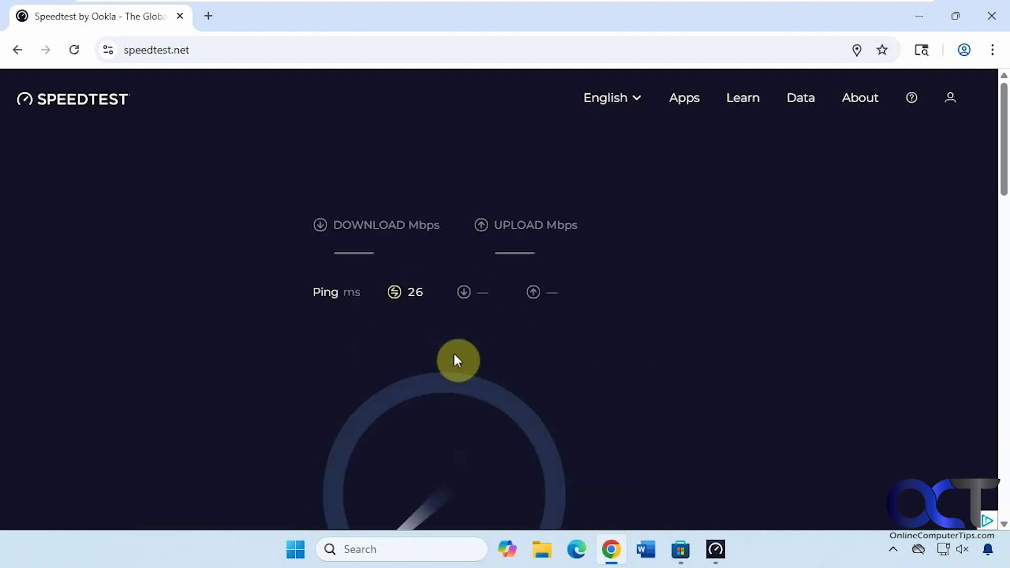
scroll(769, 356, down, 2)
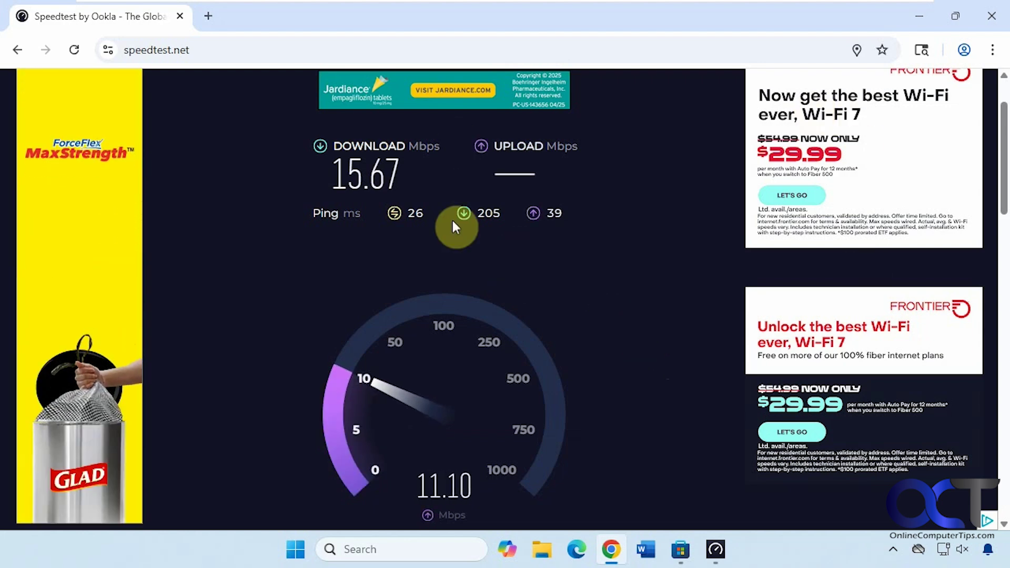
click(919, 19)
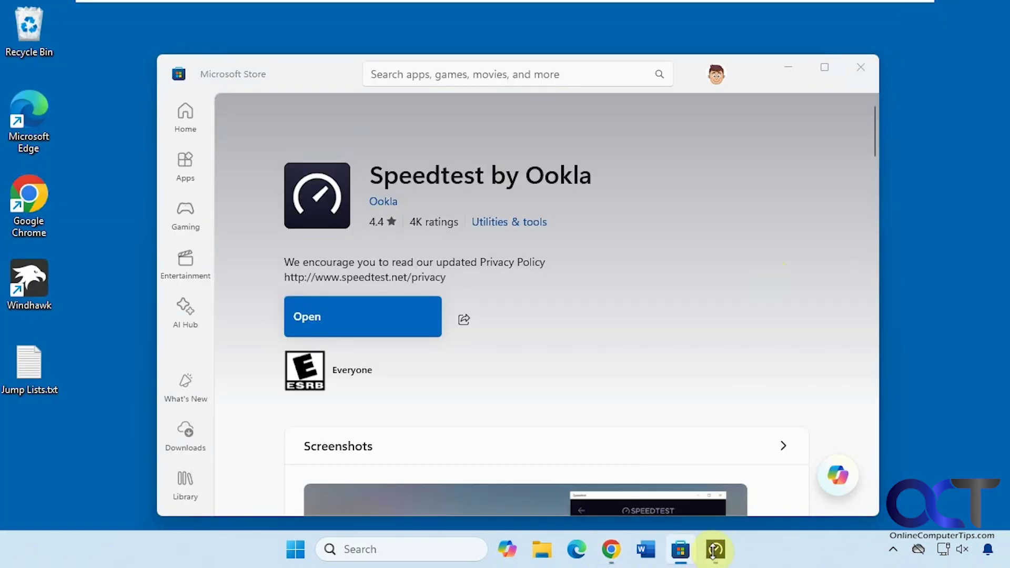
Run the Ookla app test against GigabitNow, getting 15 ms ping and 350.46 Mbps download.
click(715, 553)
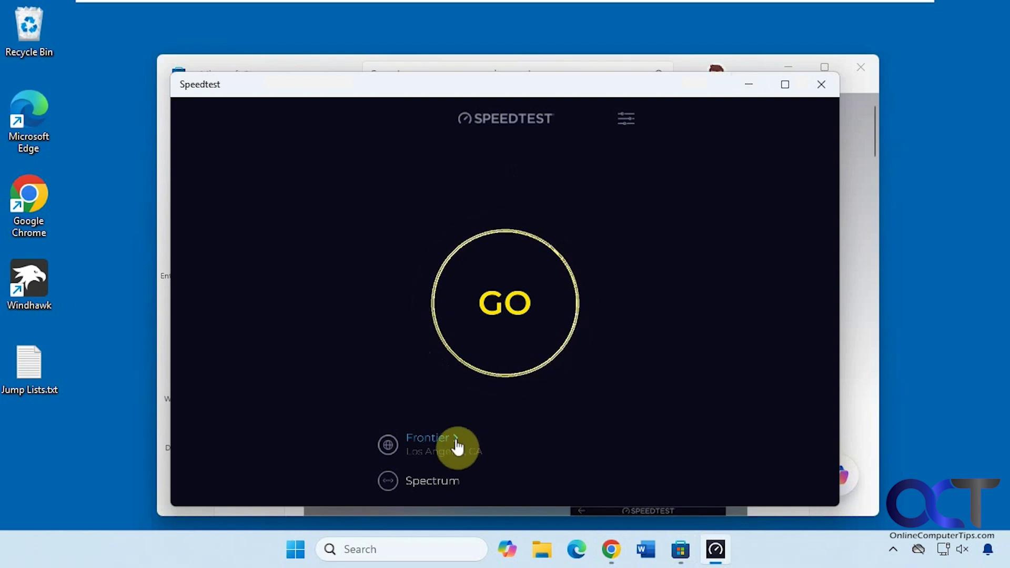
click(457, 446)
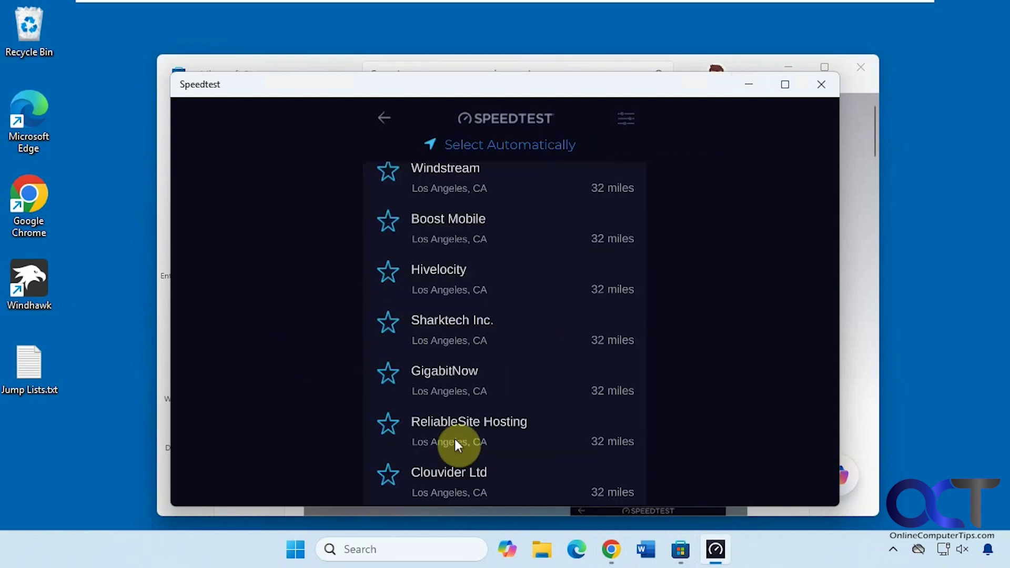
click(453, 382)
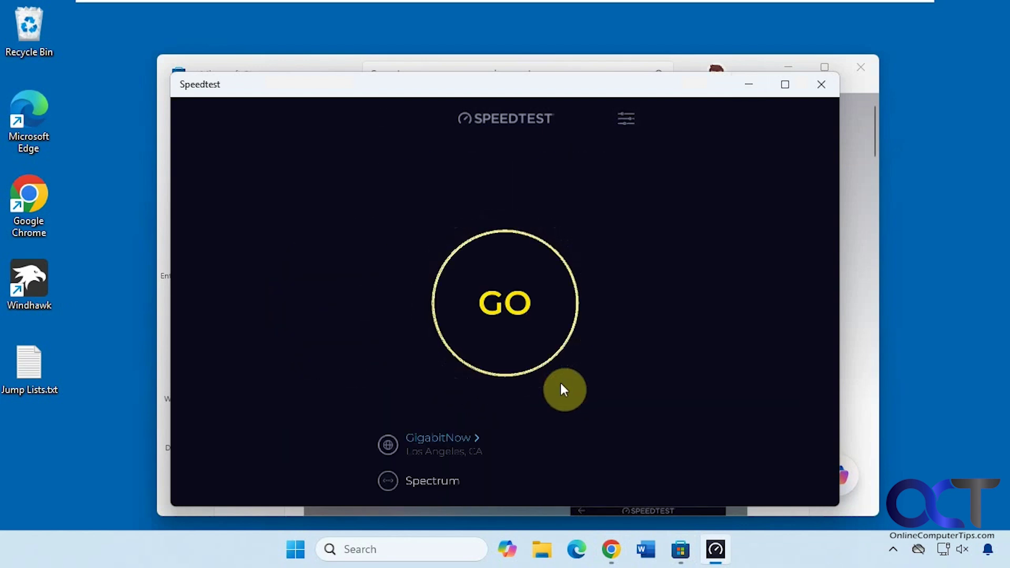
click(507, 310)
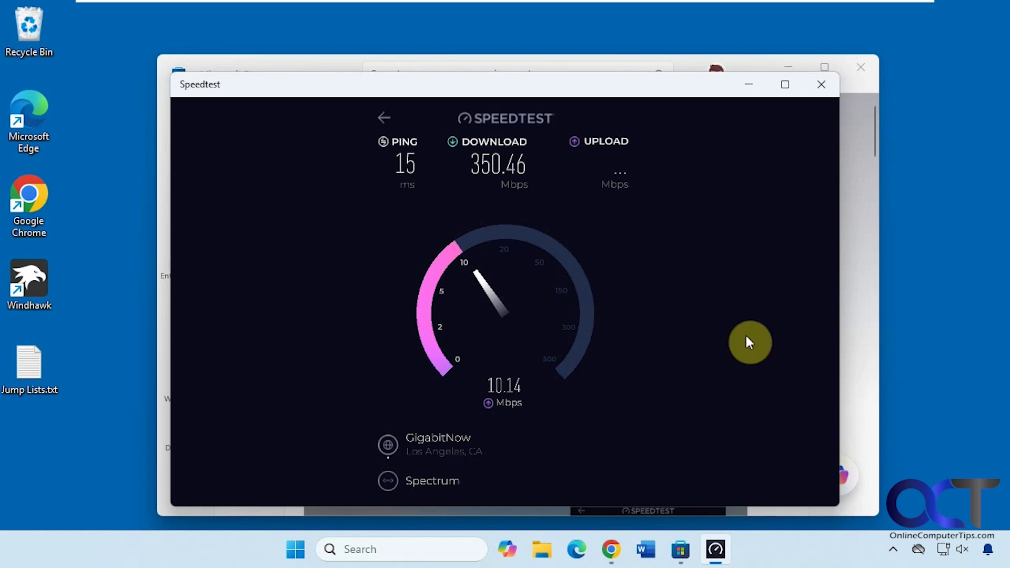
Minimize the Speedtest app and return Chrome to the speedtest.net start page.
click(751, 84)
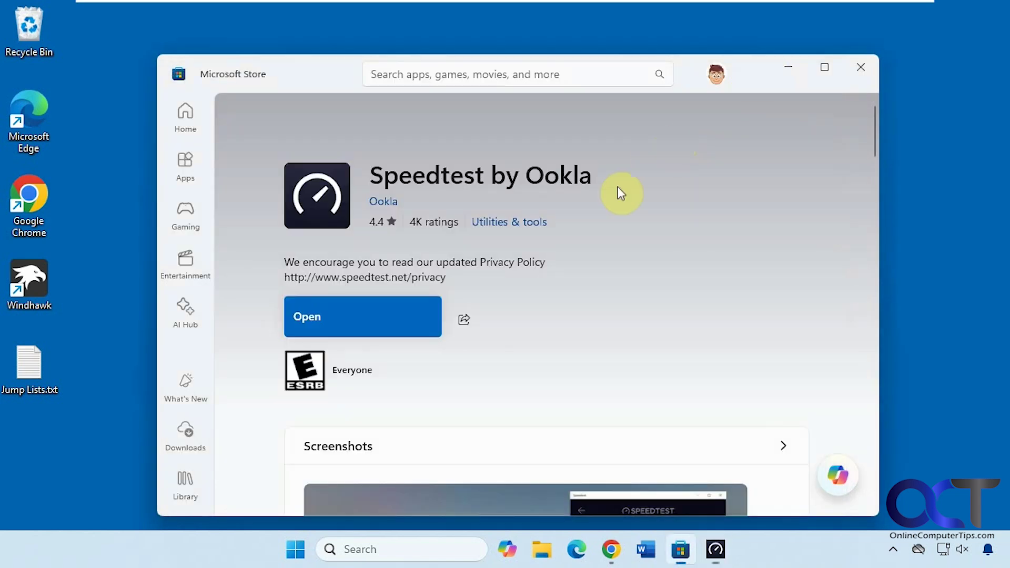
click(611, 549)
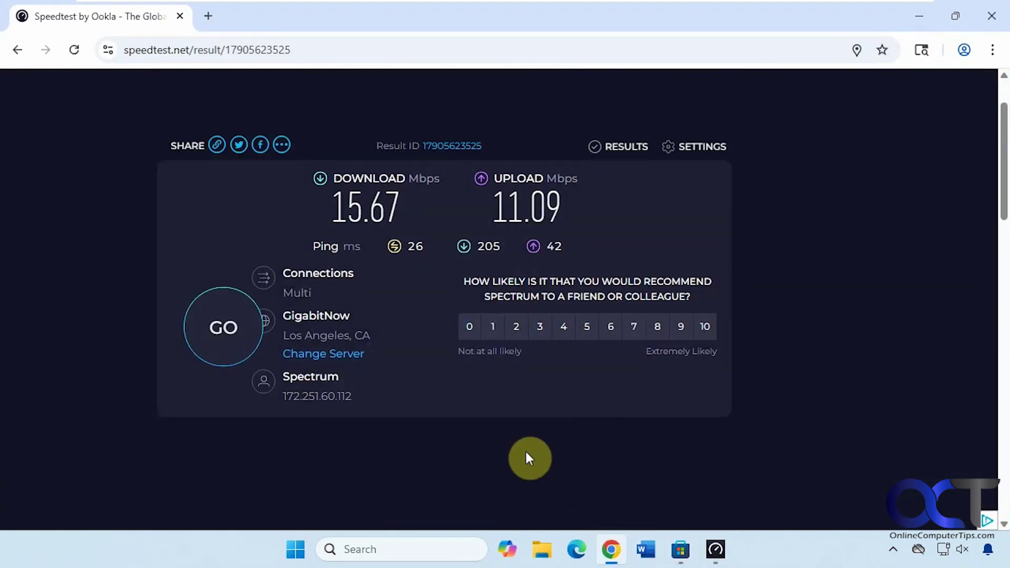
scroll(526, 452, down, 10)
click(18, 49)
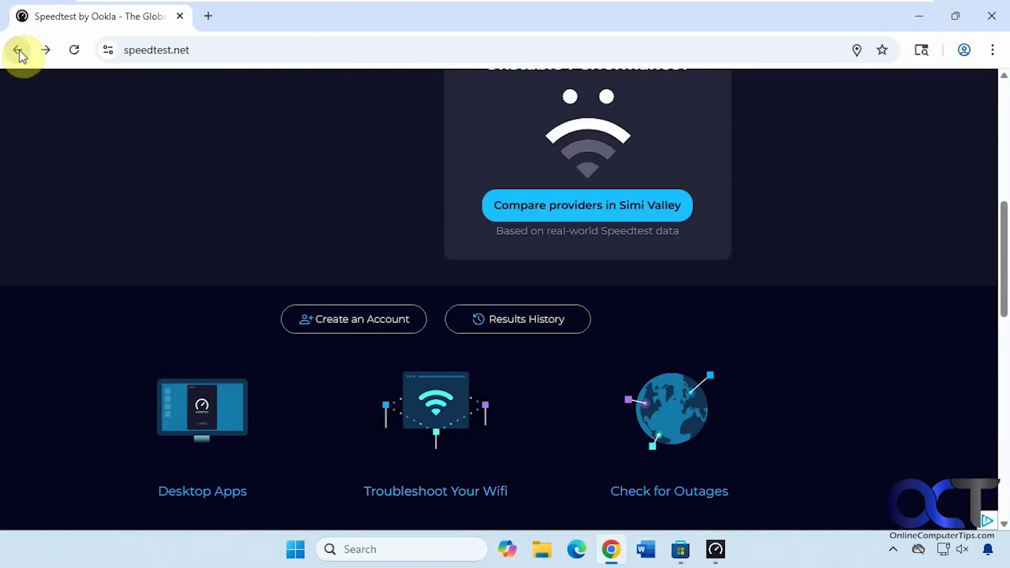
Rerun the Chrome test against Los Angeles - Hivelocity, passing 48 Mbps download, then minimize Chrome.
click(574, 434)
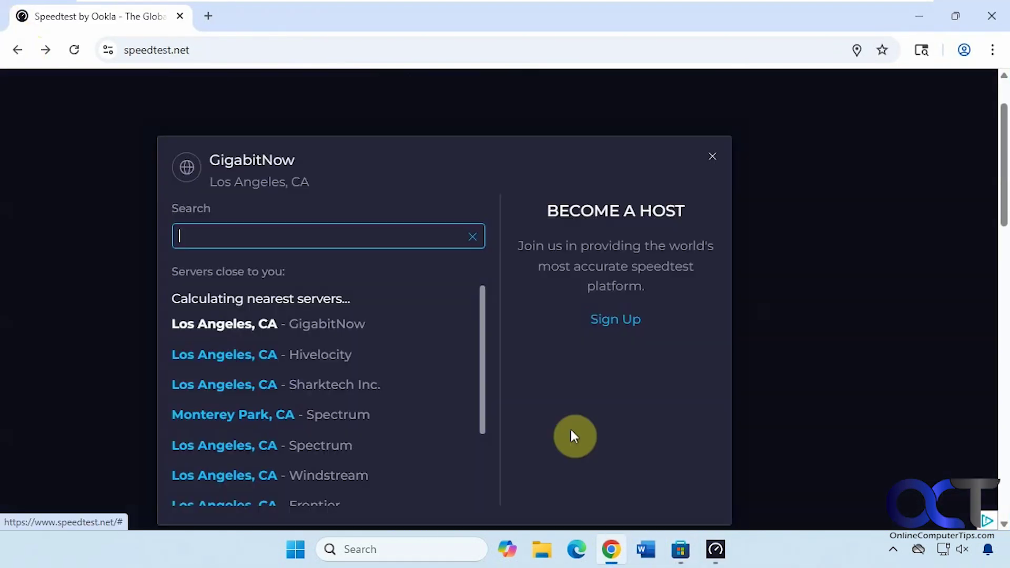
scroll(357, 334, down, 2)
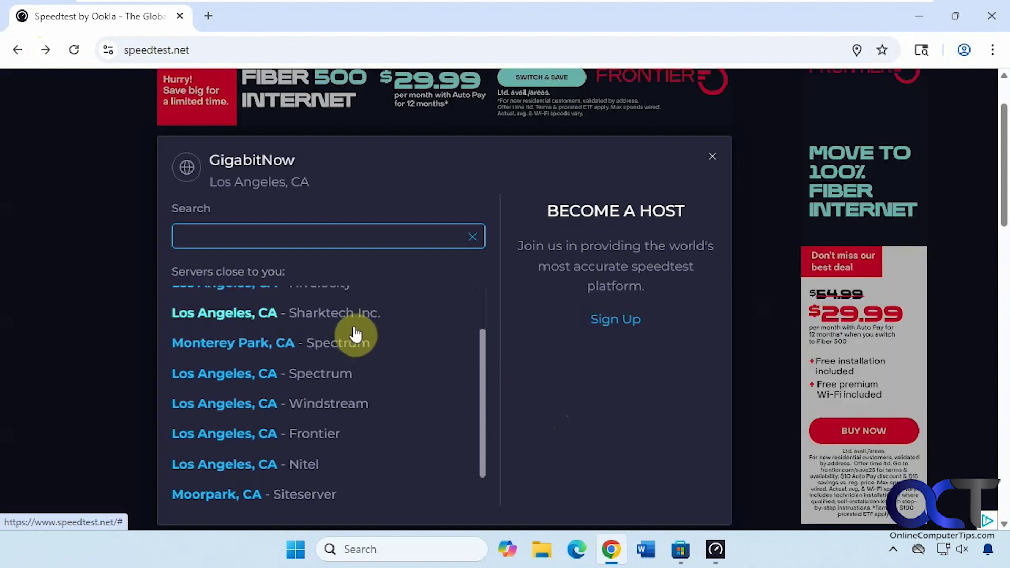
scroll(361, 337, up, 2)
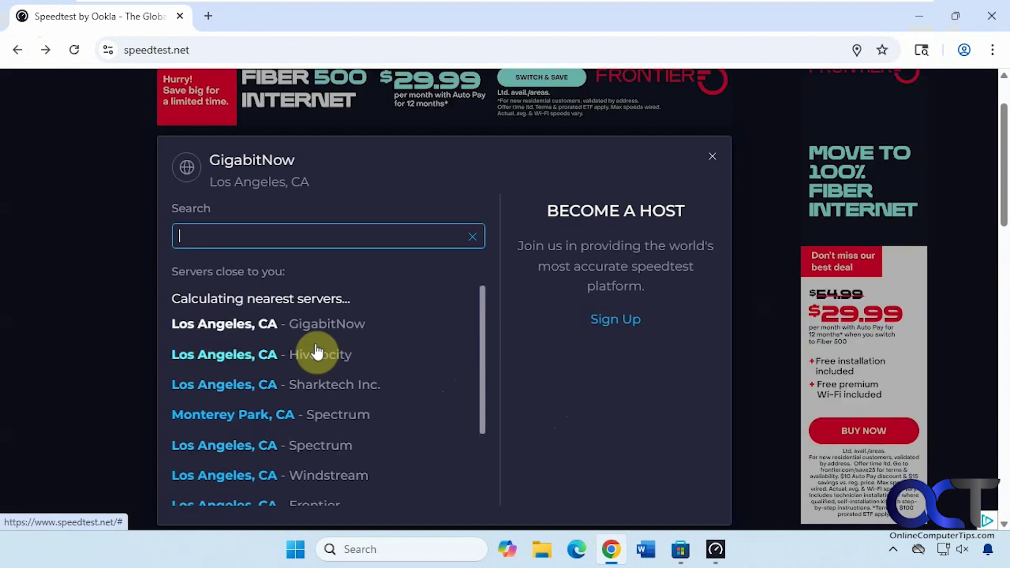
click(241, 358)
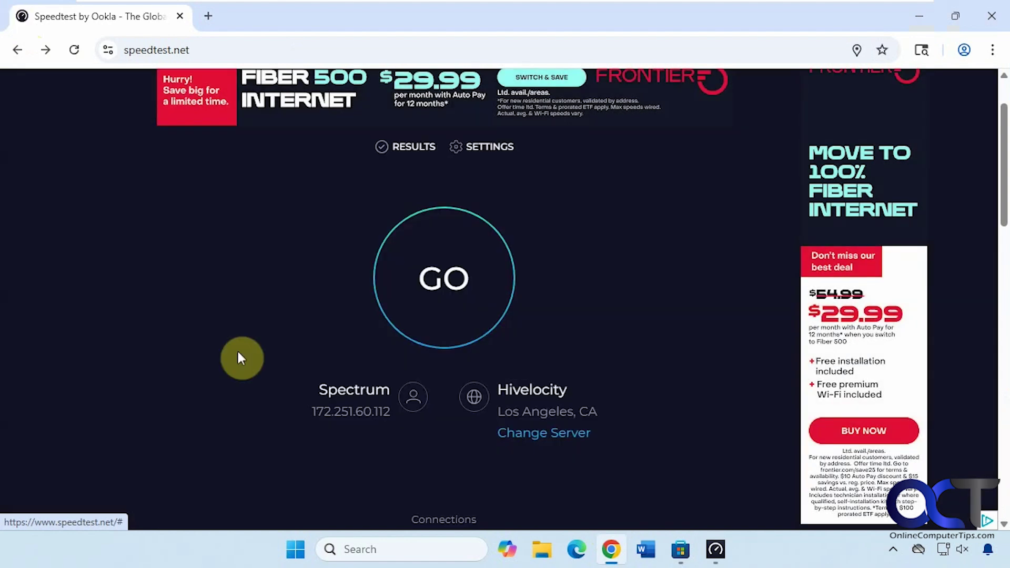
click(474, 293)
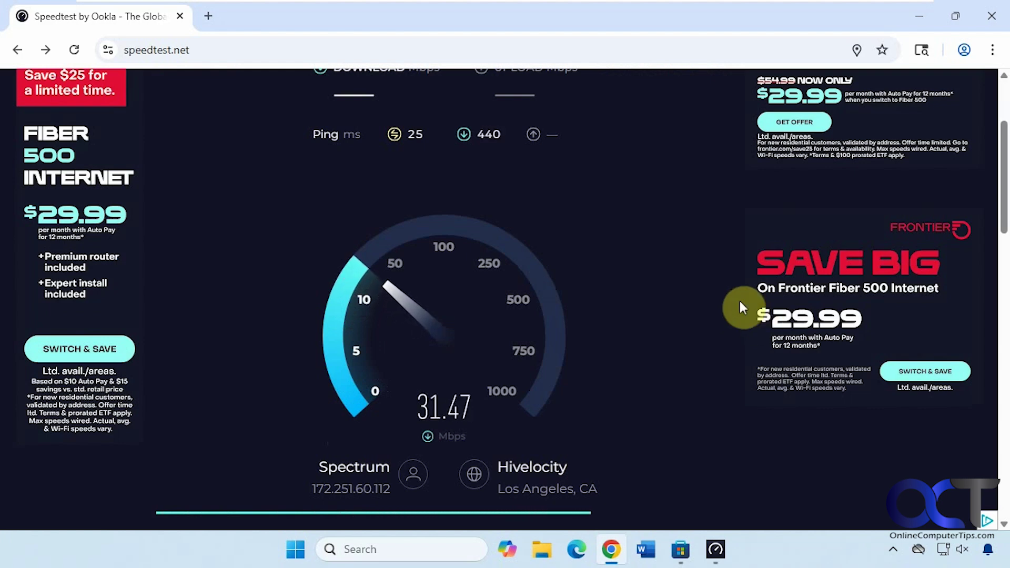
click(232, 51)
key(ctrl+c)
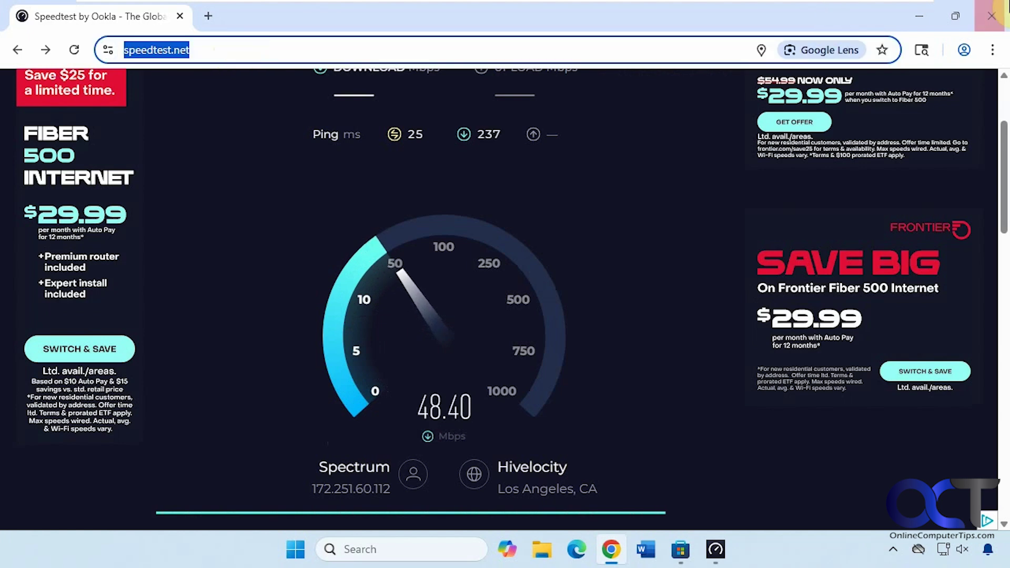
click(919, 14)
click(578, 550)
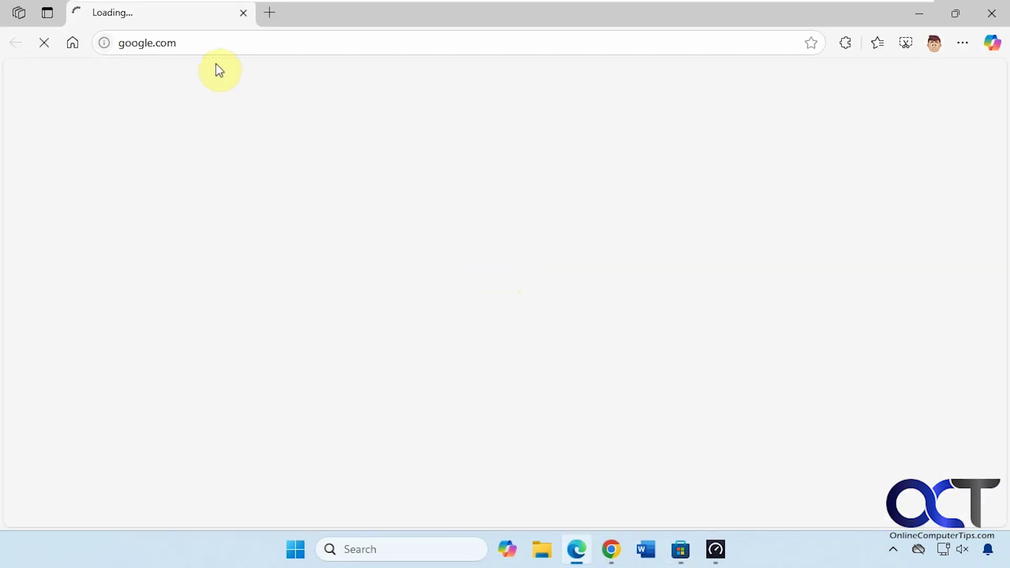
click(205, 41)
key(ctrl+v)
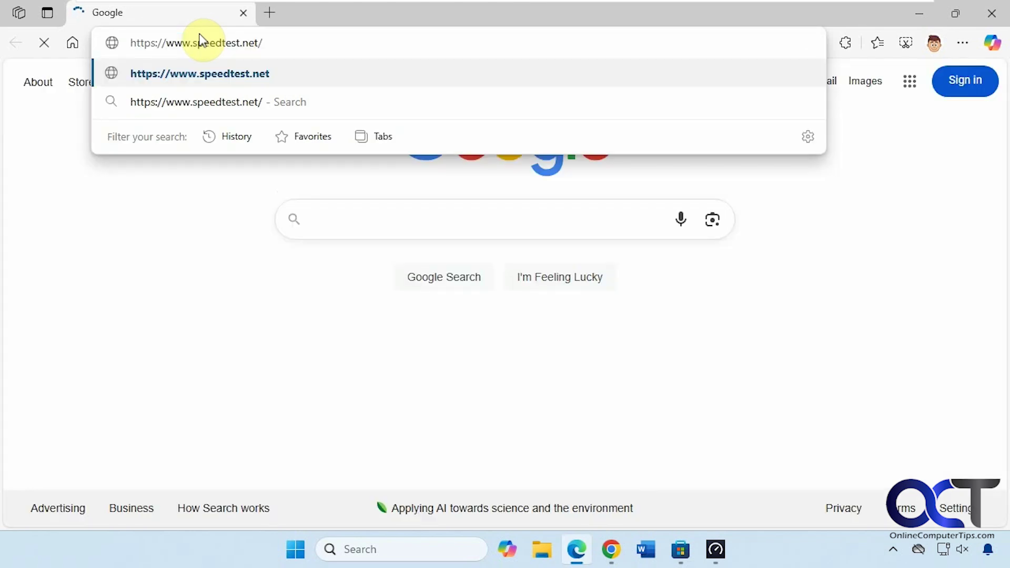
key(Return)
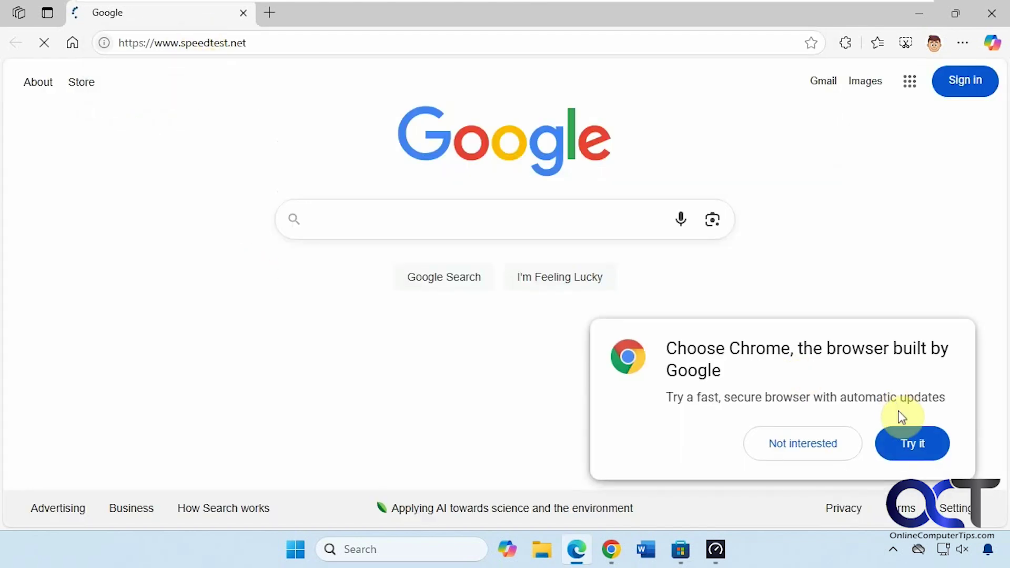
click(807, 445)
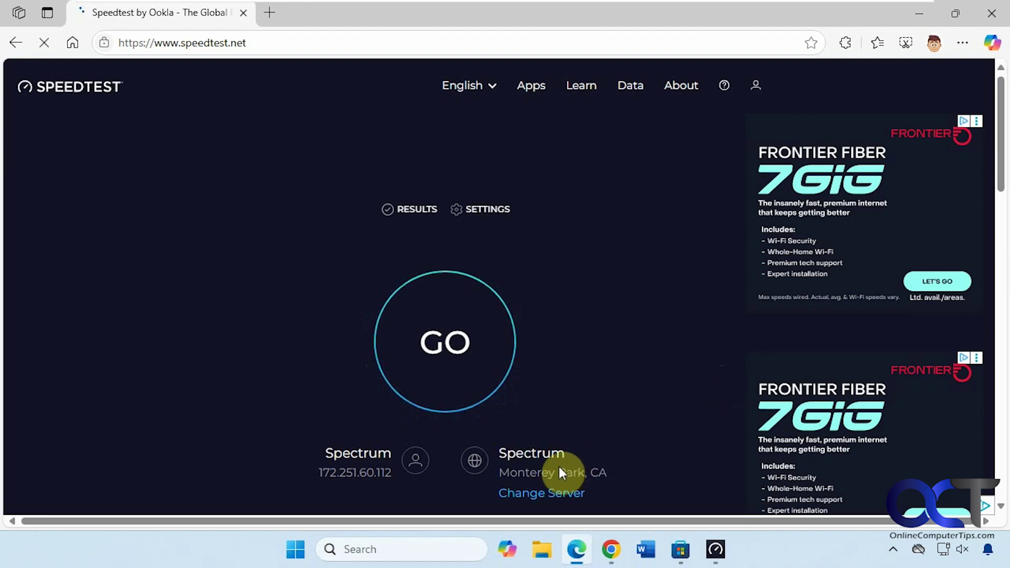
Test Edge against GigabitNow Los Angeles, reaching about 59.51 Mbps download, then minimize Edge.
click(542, 493)
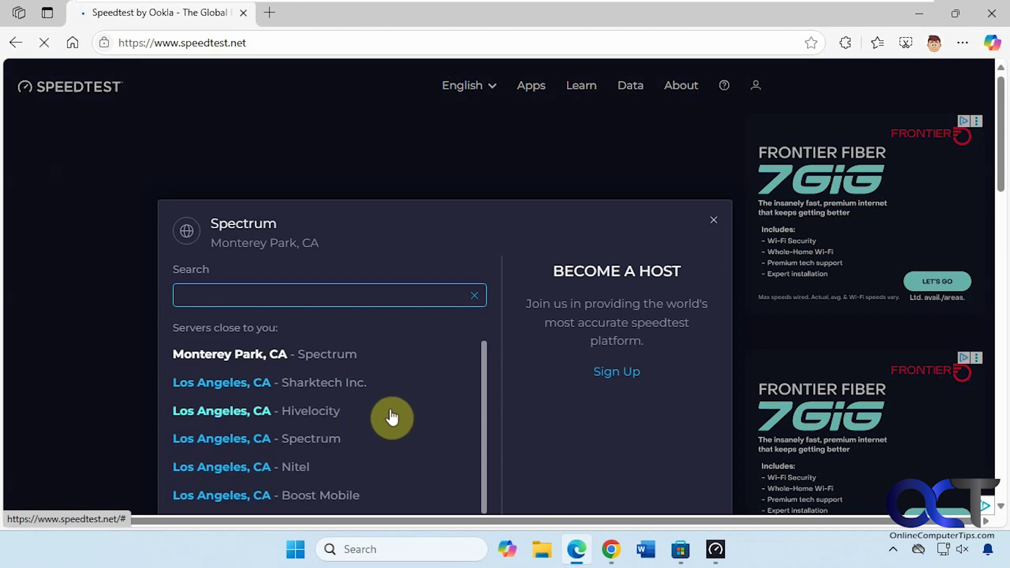
scroll(400, 426, down, 5)
click(336, 408)
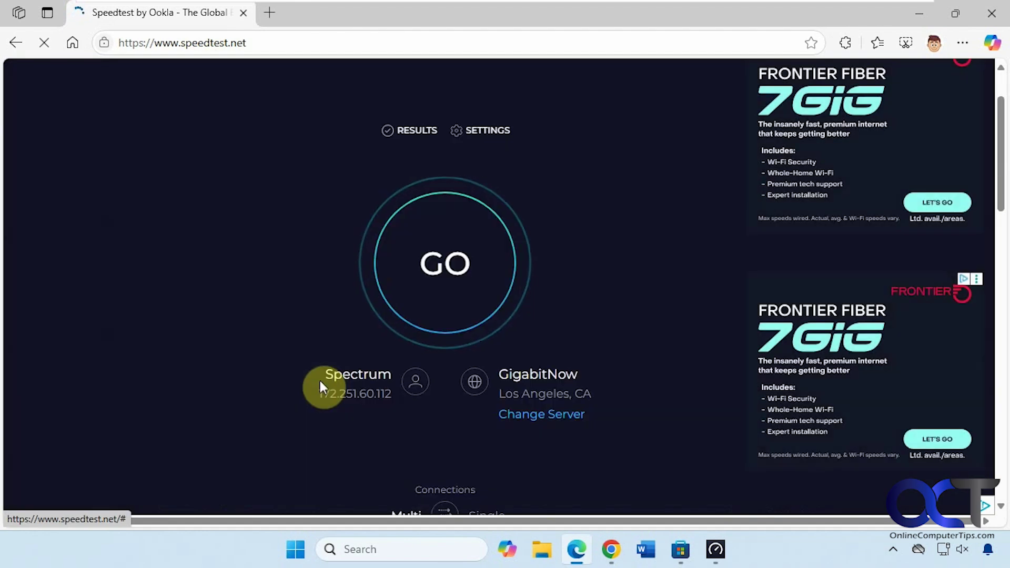
click(433, 281)
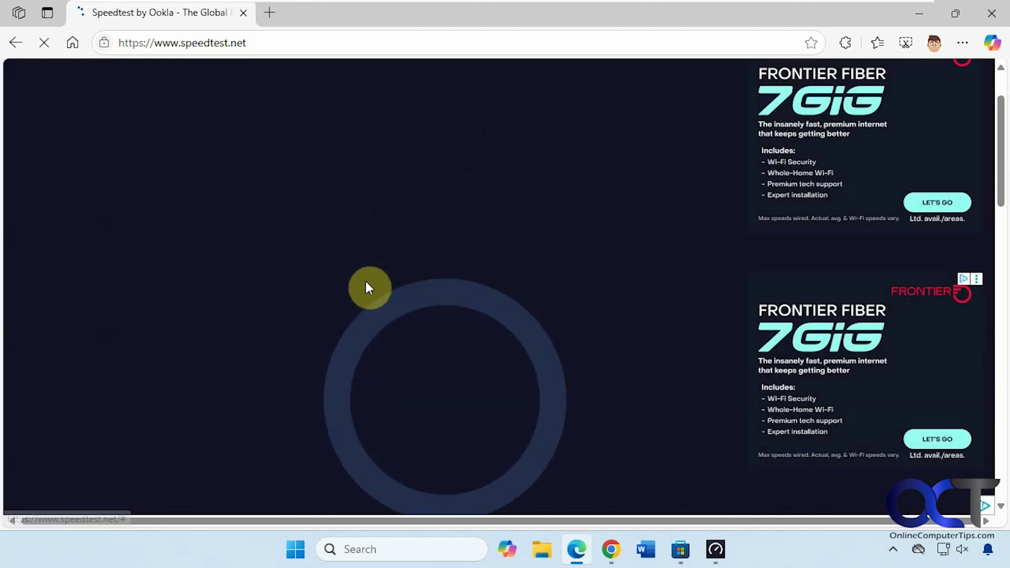
scroll(627, 305, down, 2)
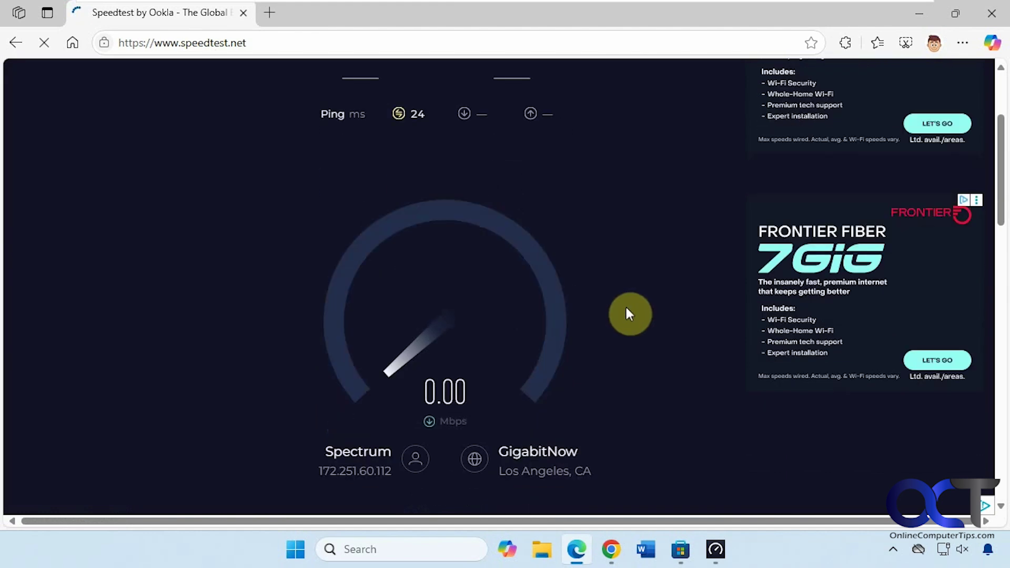
scroll(622, 314, up, 2)
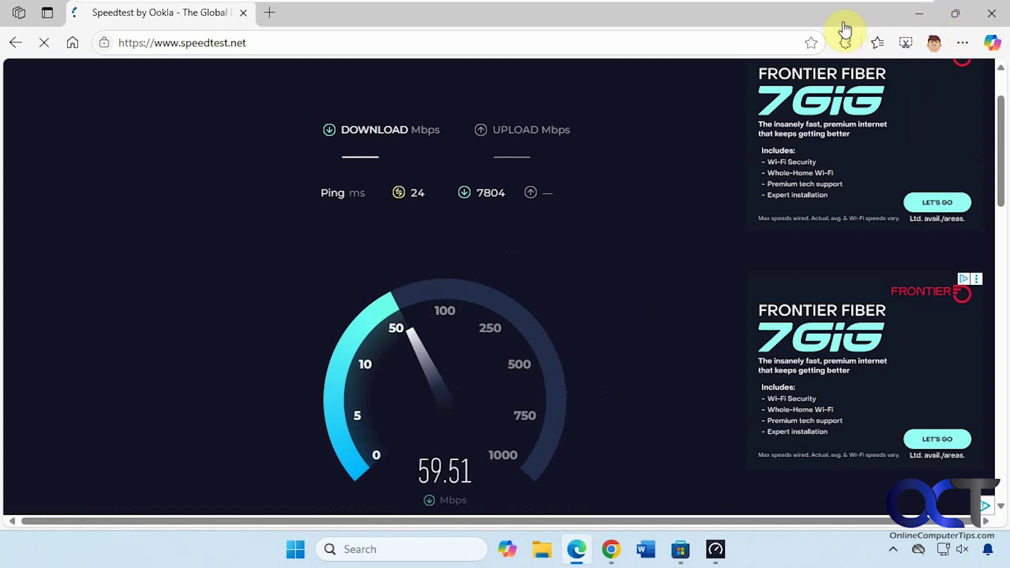
click(929, 16)
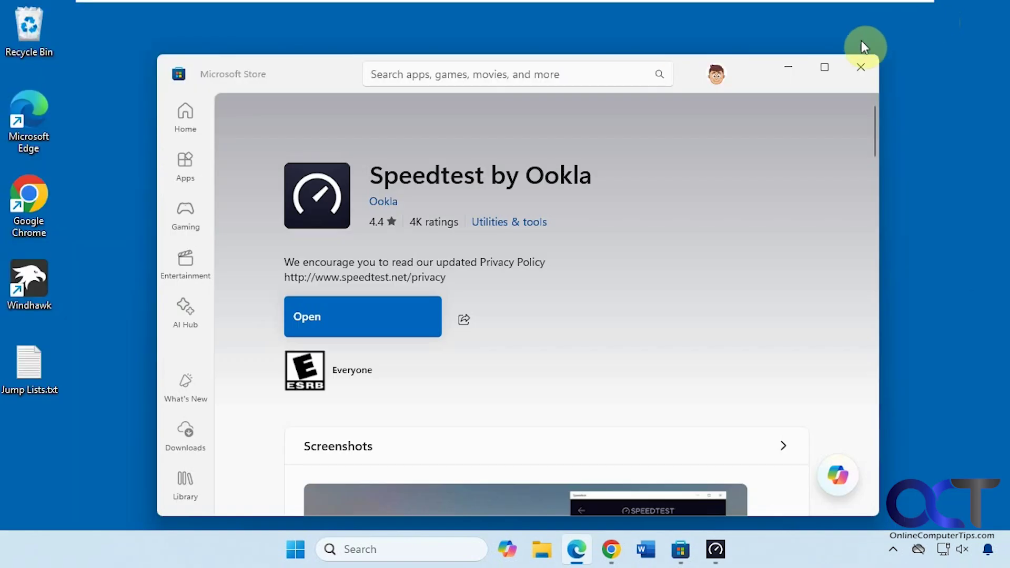
click(716, 550)
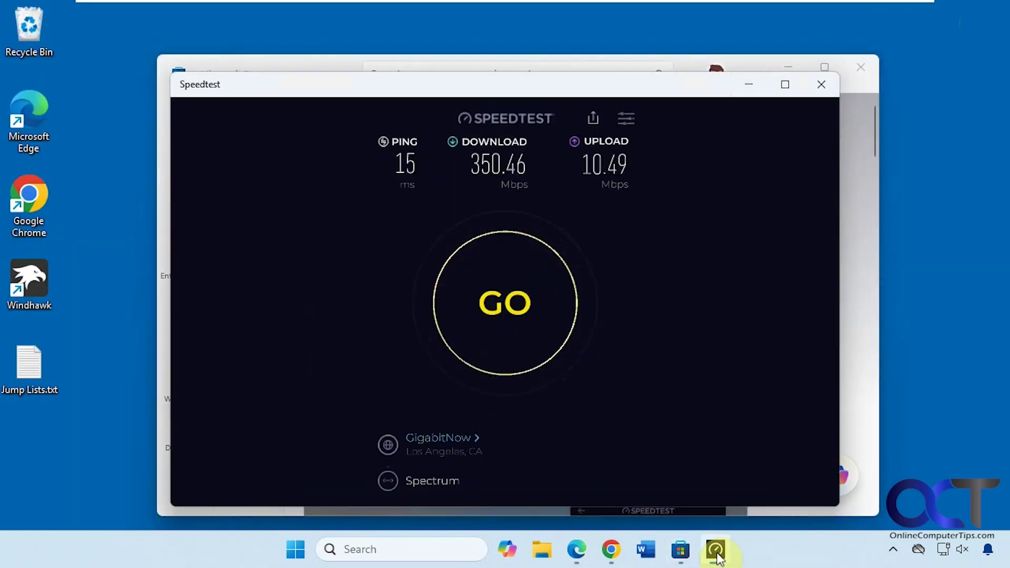
click(626, 120)
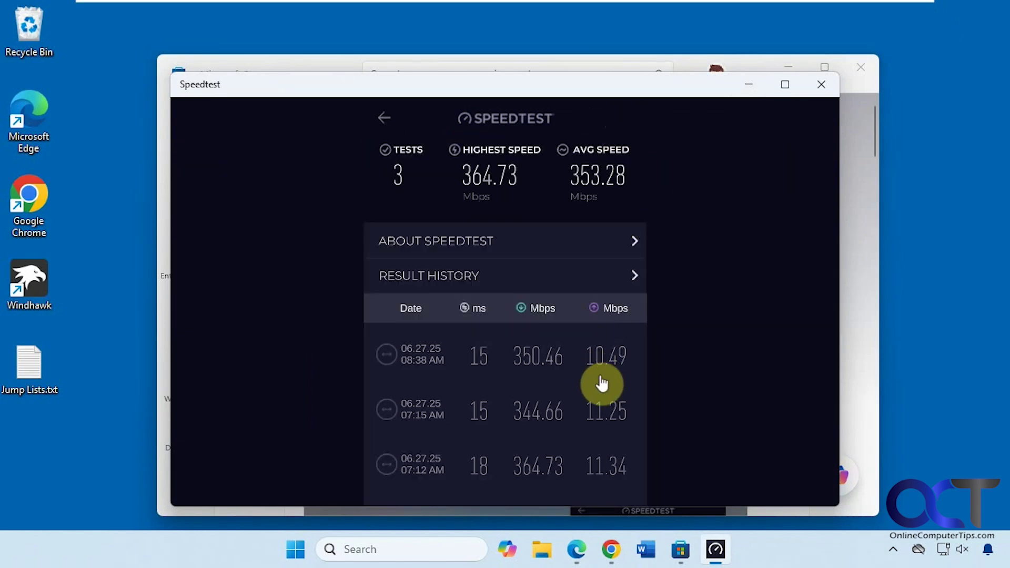
click(384, 125)
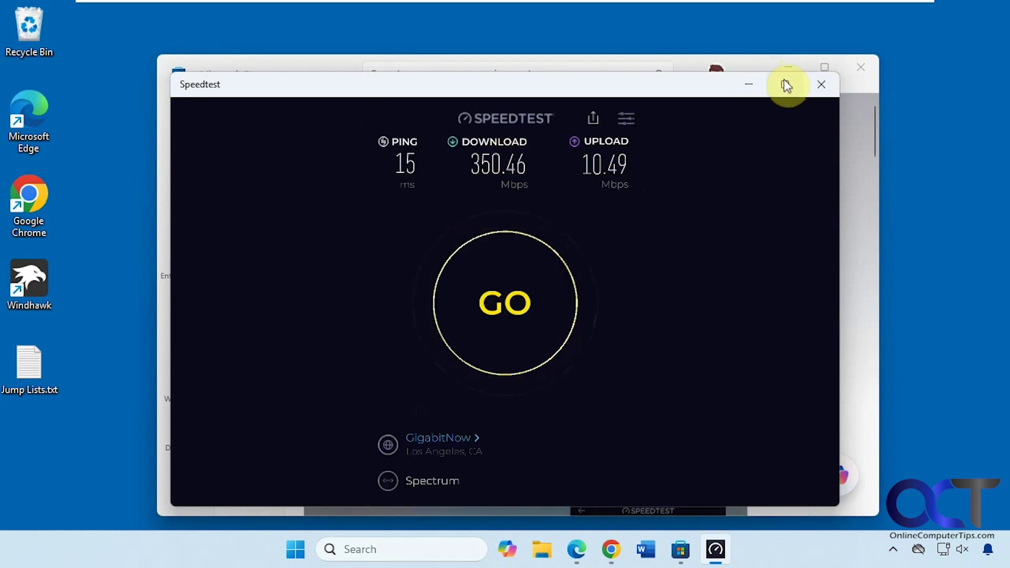
click(753, 86)
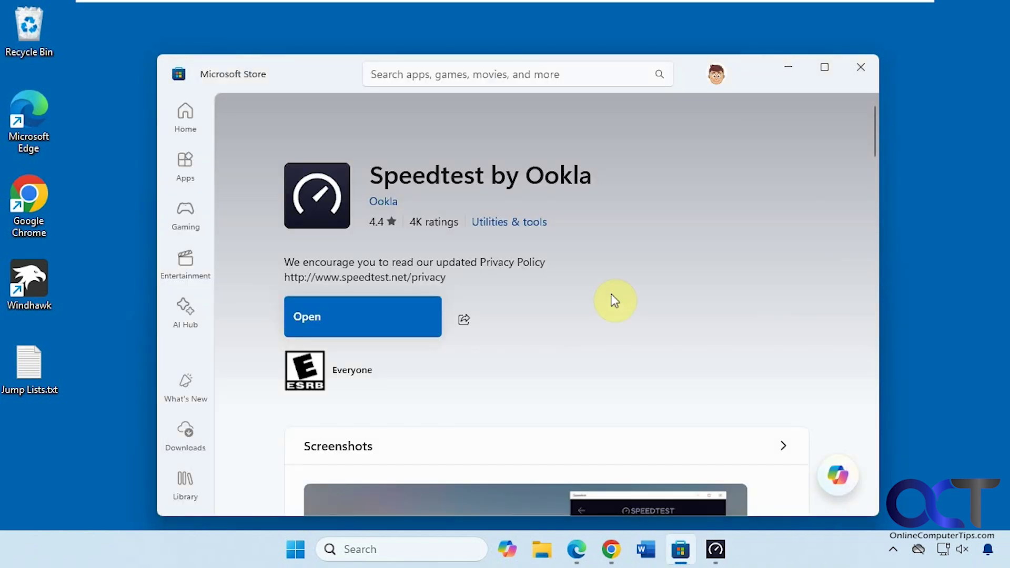